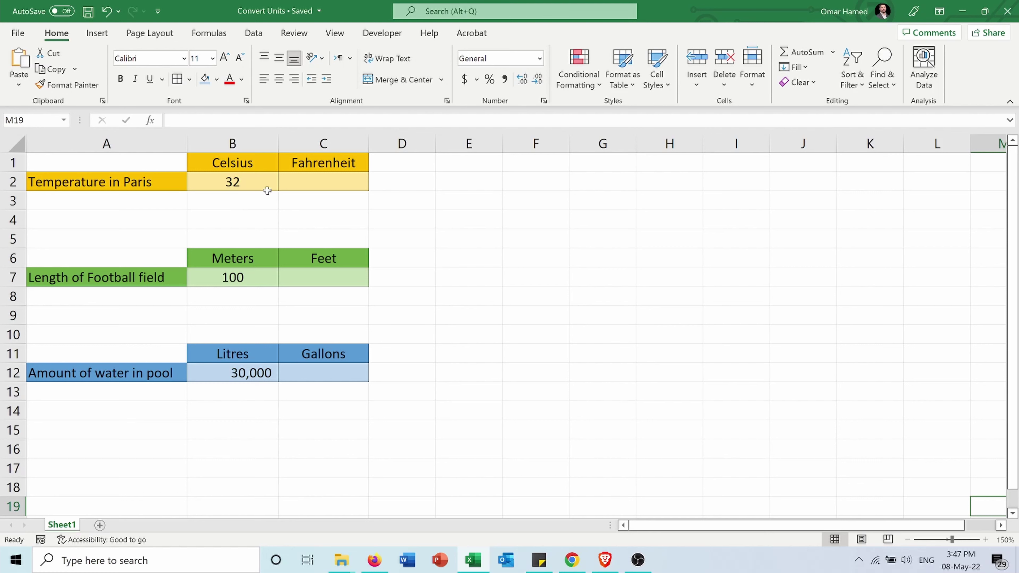
- In C2, start a CONVERT formula using the 32 Celsius in B2 as the number
click(344, 183)
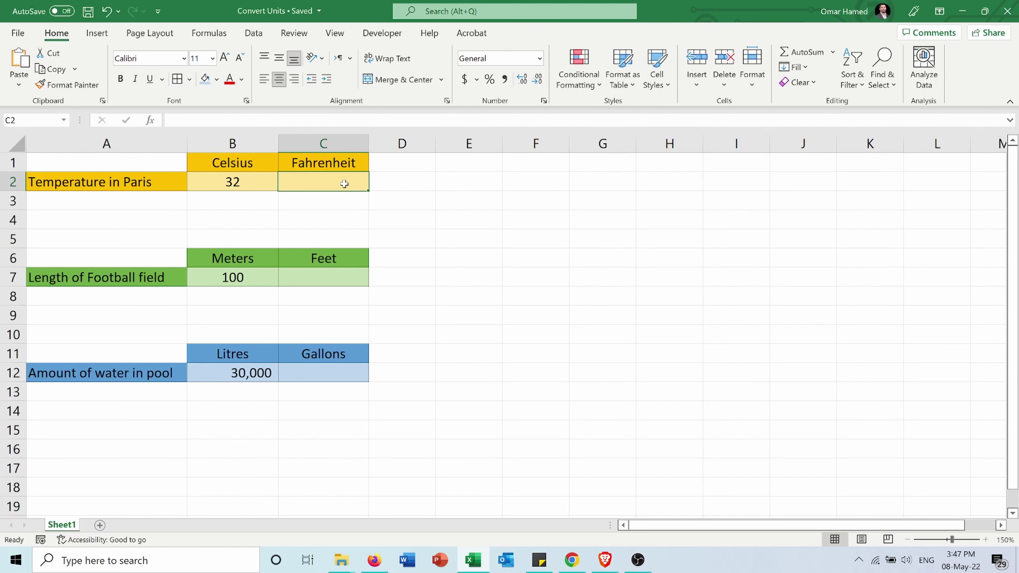
text(=conve)
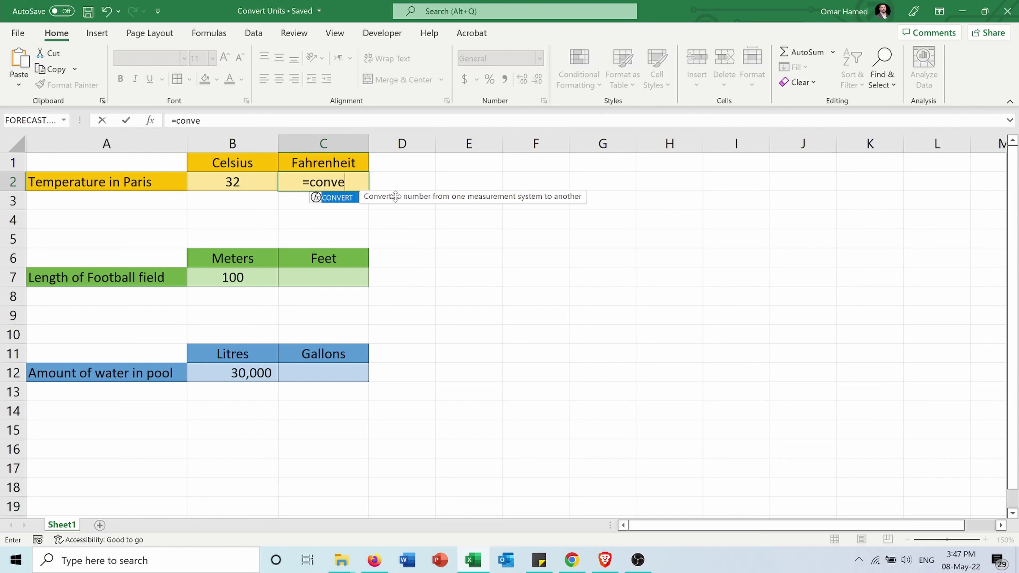
double_click(340, 200)
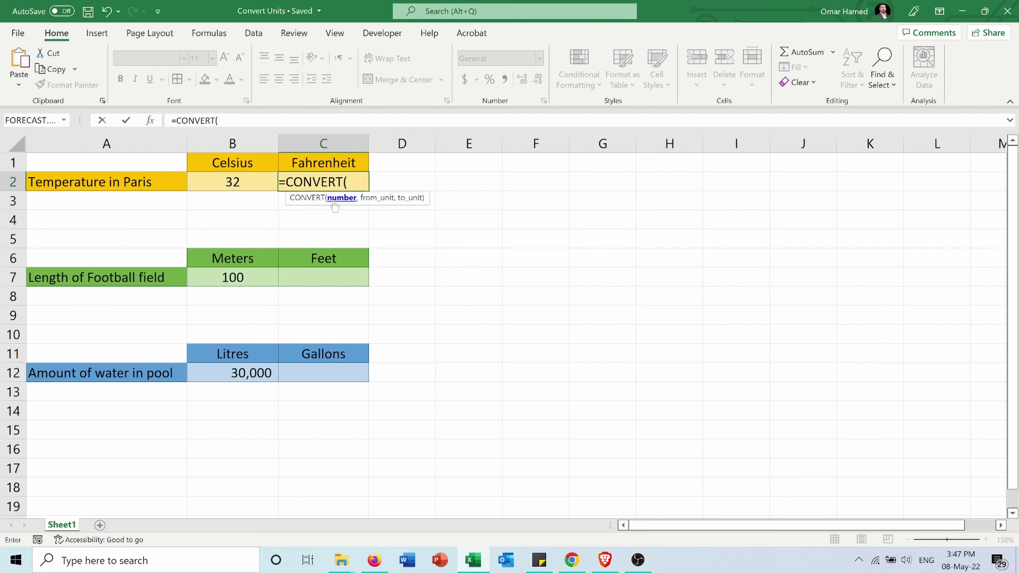
click(247, 181)
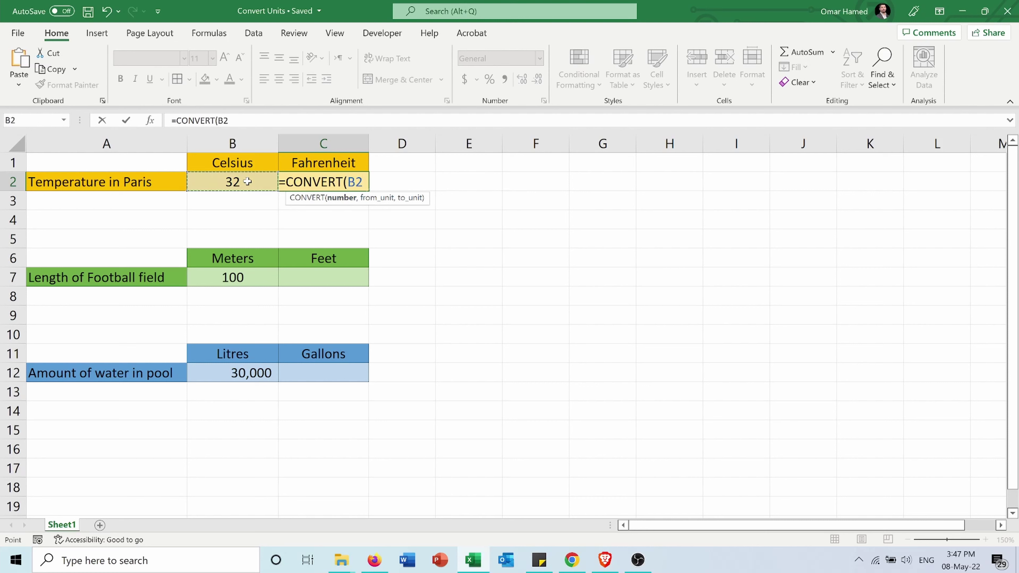
text(,)
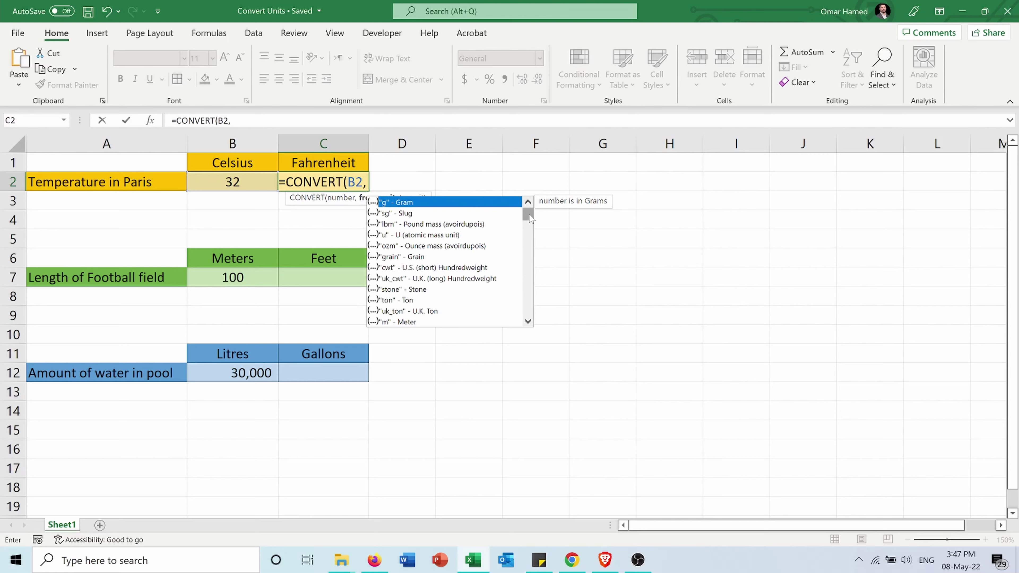
- Finish the formula with units "C" to "F" so C2 shows 89.6, and select C7
drag(529, 218, 534, 268)
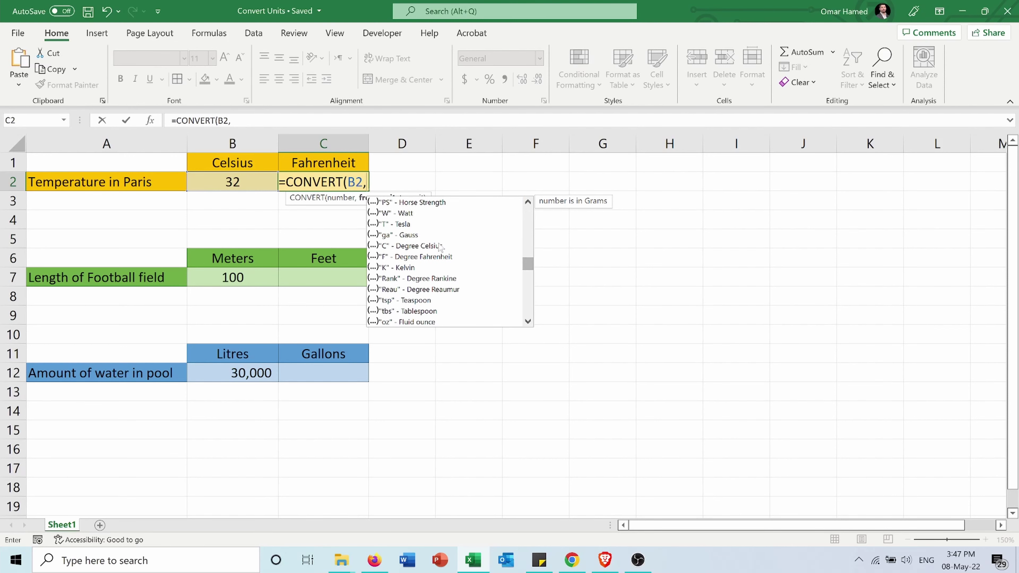
double_click(408, 247)
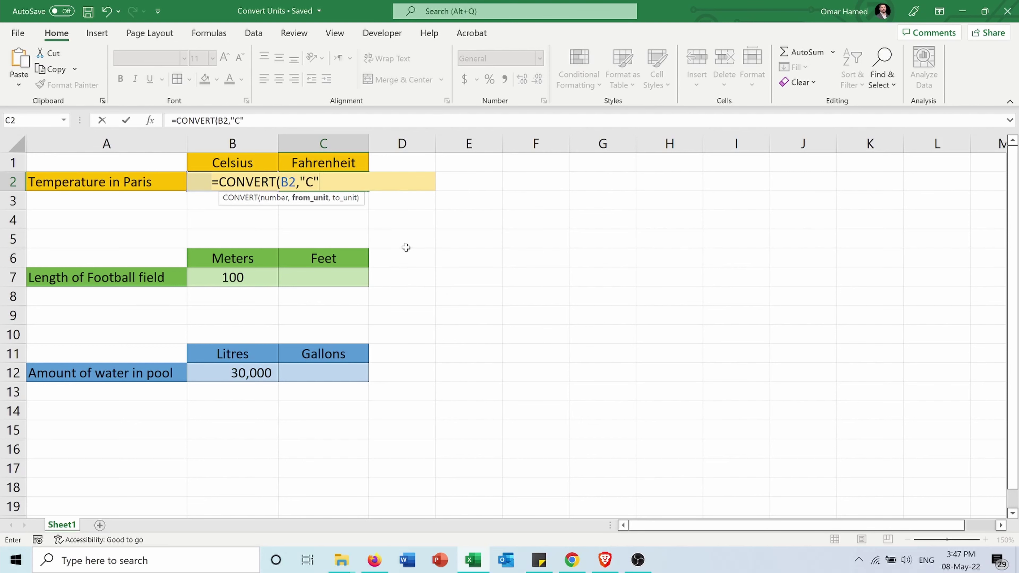
text(,)
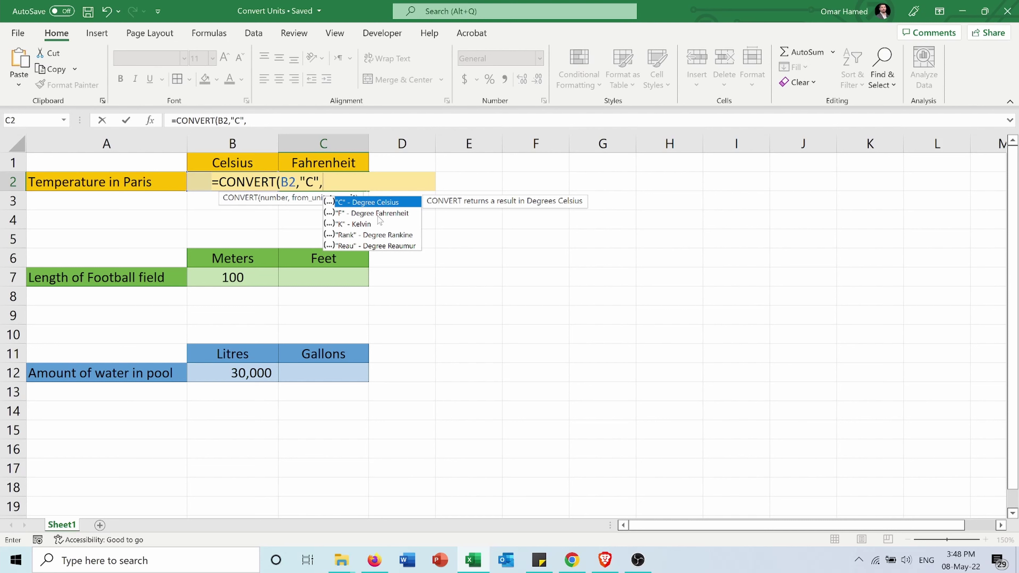
double_click(377, 214)
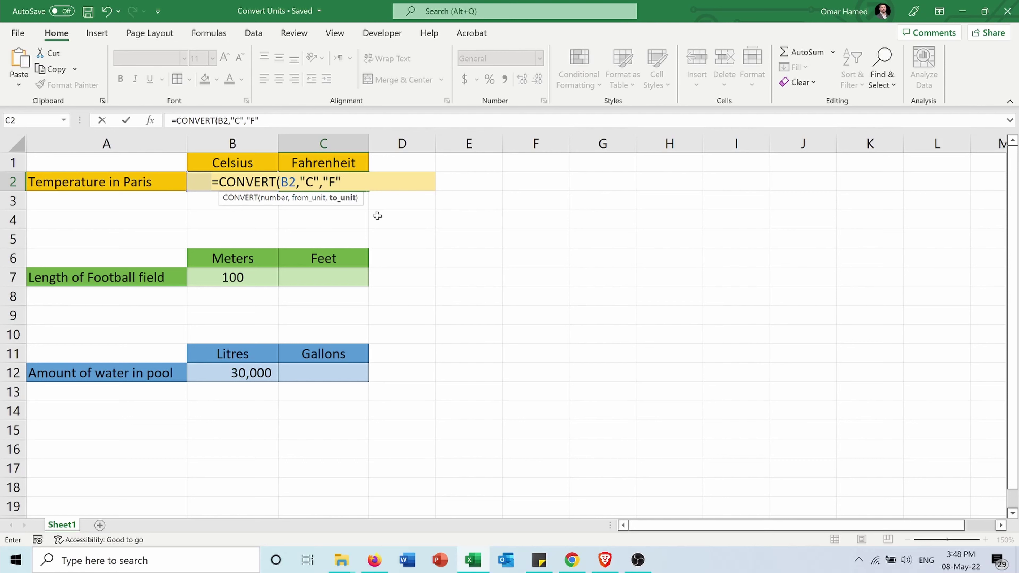
text())
key(Return)
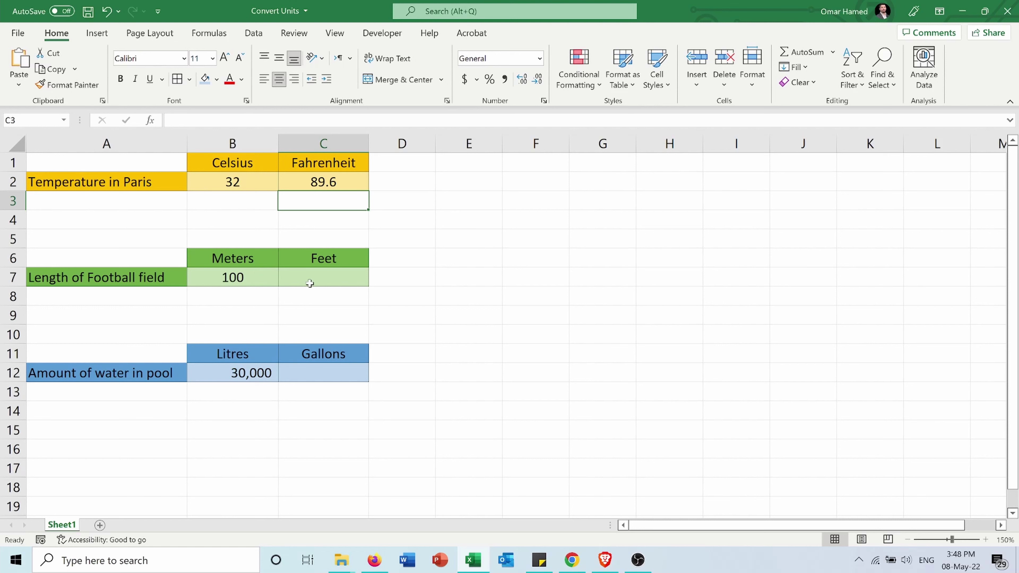
click(334, 280)
- In C7, start a CONVERT formula using the 100 meters in B7 as the number
text(=conve)
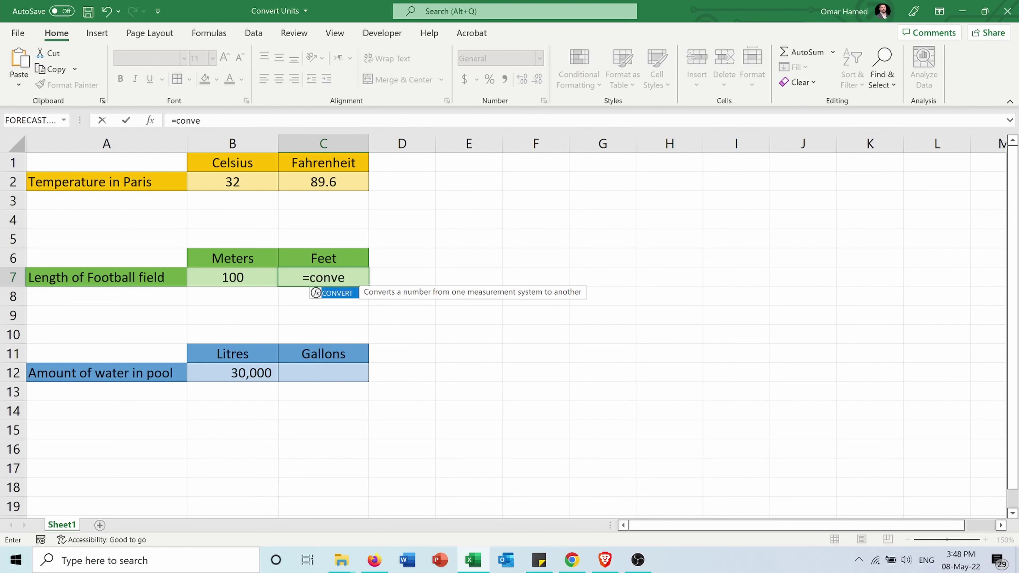
double_click(336, 293)
click(231, 279)
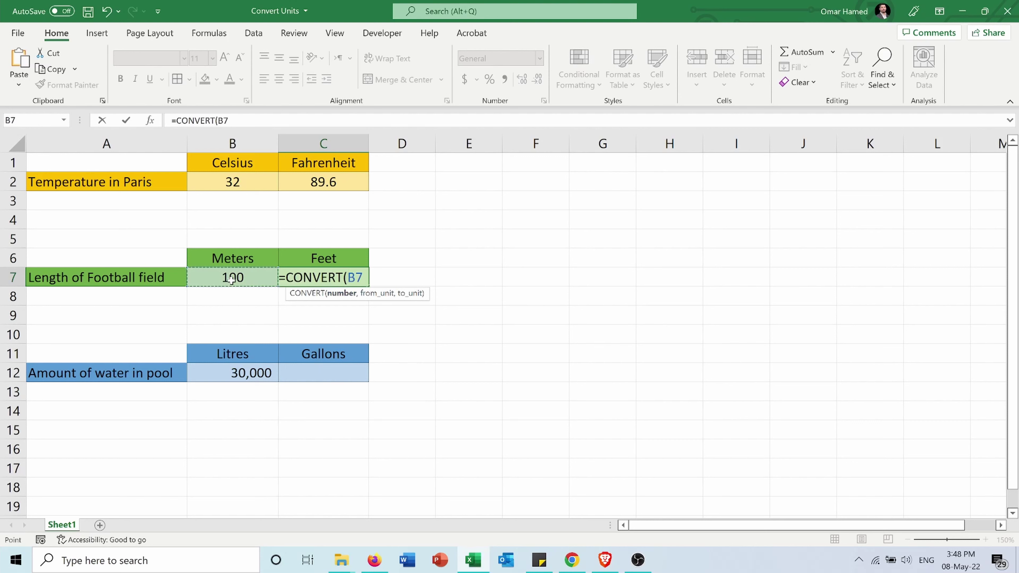
text(,)
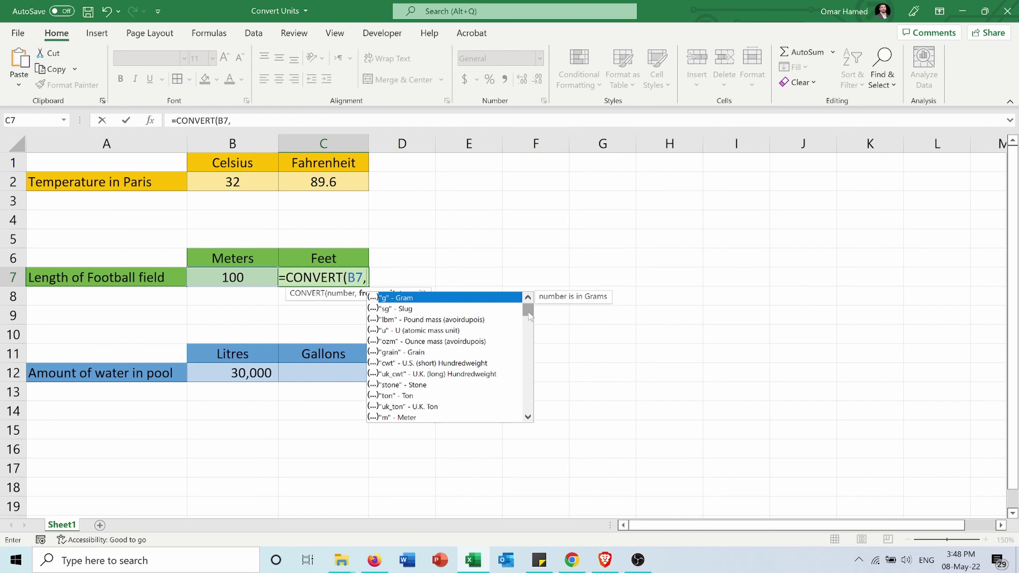
- Finish the formula with units "m" to "ft" so C7 shows 328.0839895, and select C12
double_click(405, 418)
text(,)
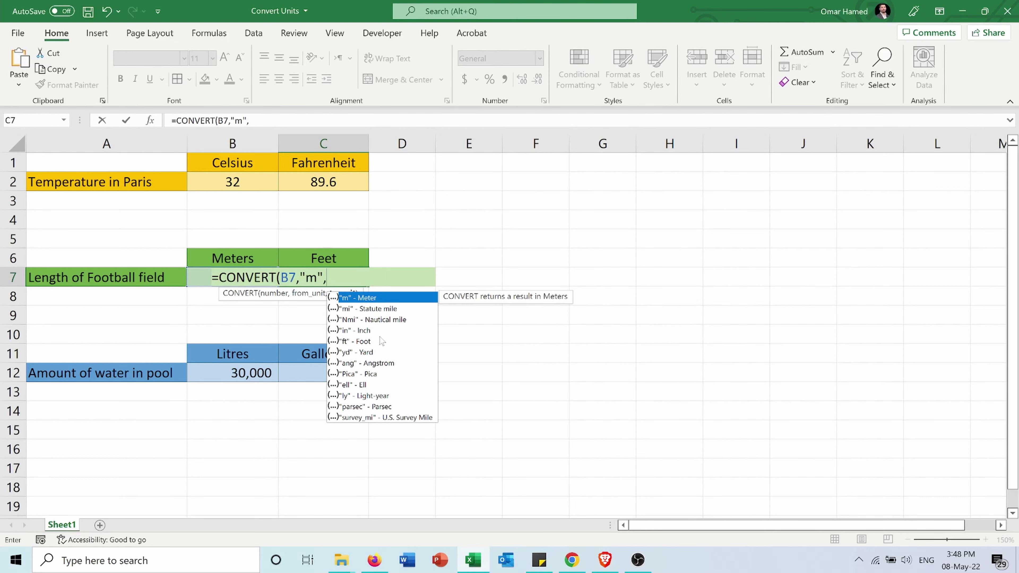
click(365, 342)
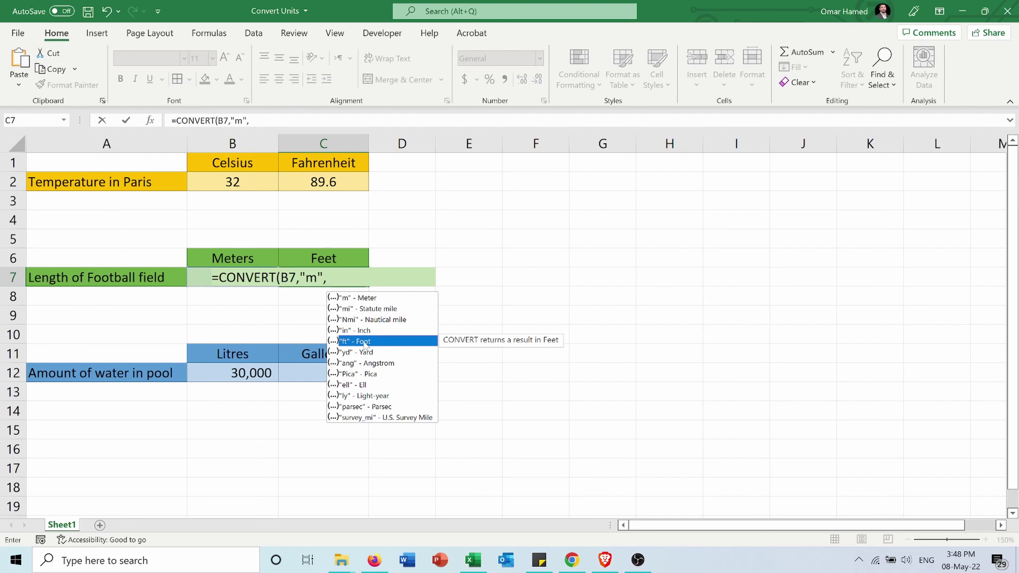
double_click(365, 342)
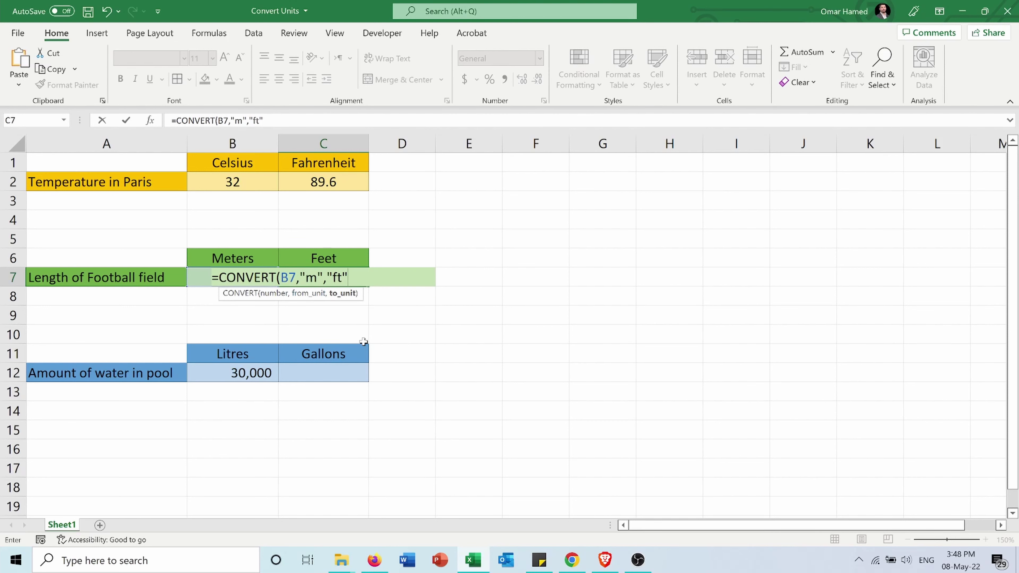
text())
key(Return)
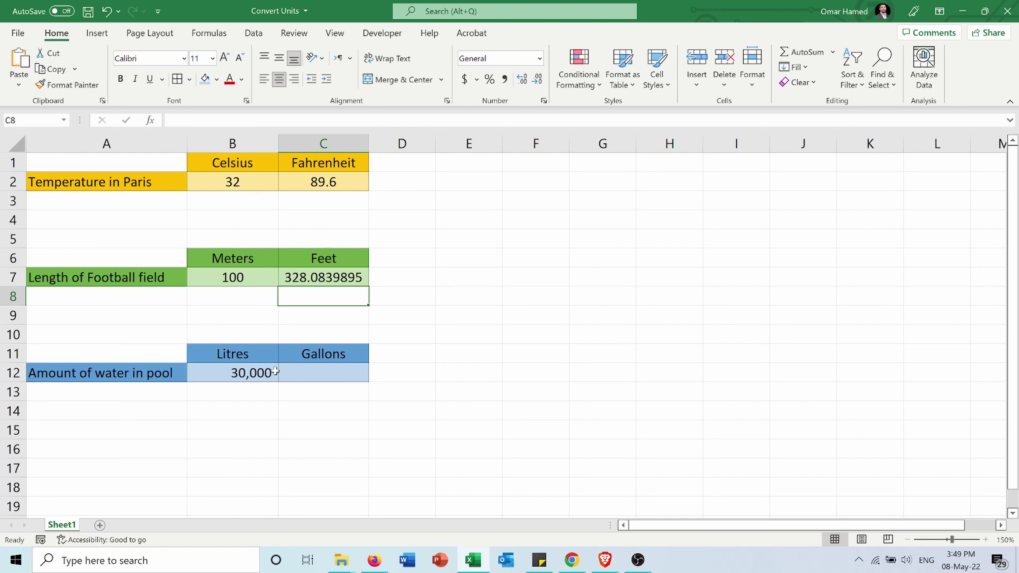
click(308, 378)
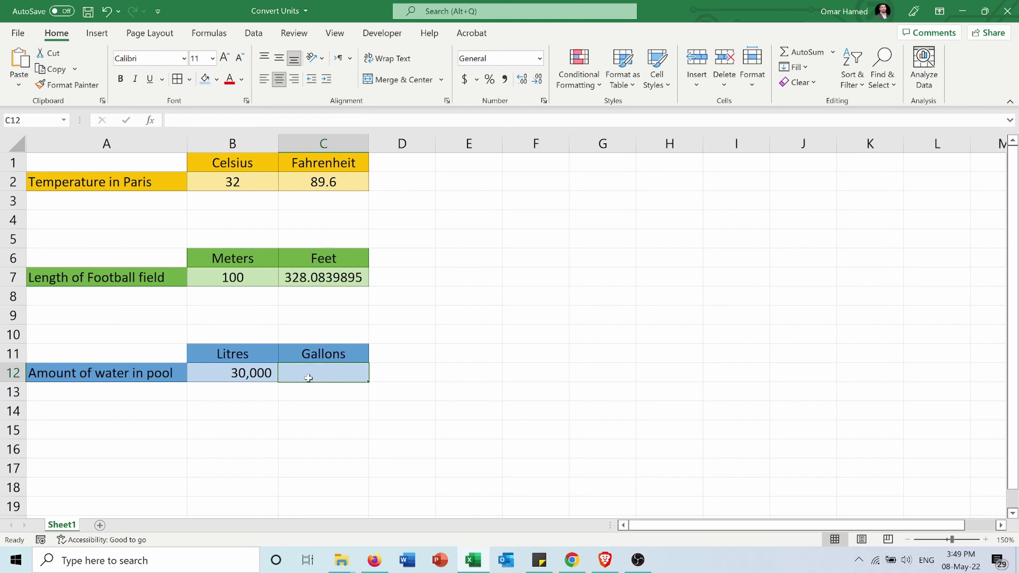
- Enter =CONVERT(B12,"l","gal") in C12, turning 30,000 litres into 7925.161571 gallons
text(=conv)
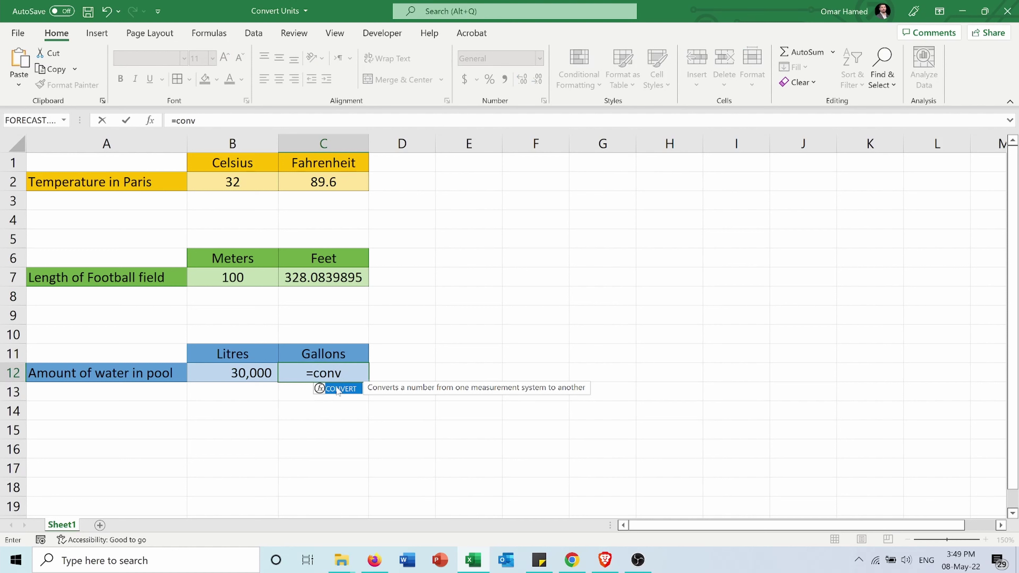
double_click(338, 390)
click(237, 373)
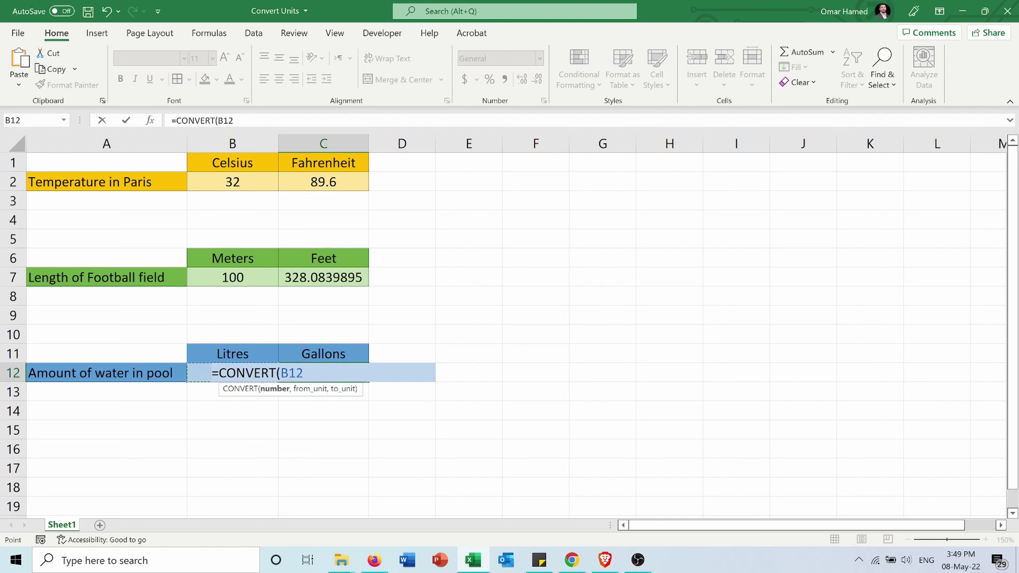
text(,)
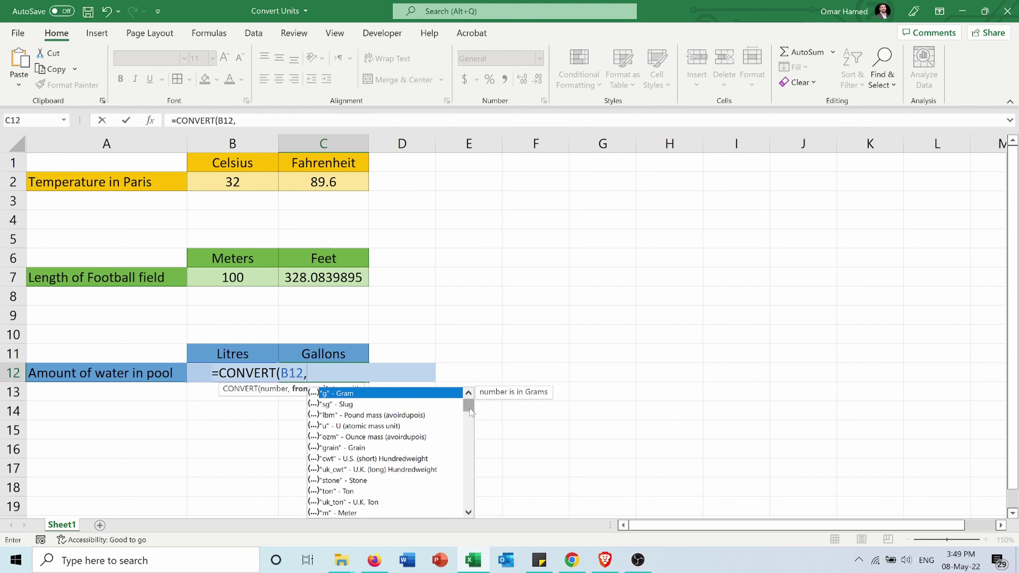
drag(470, 408, 496, 468)
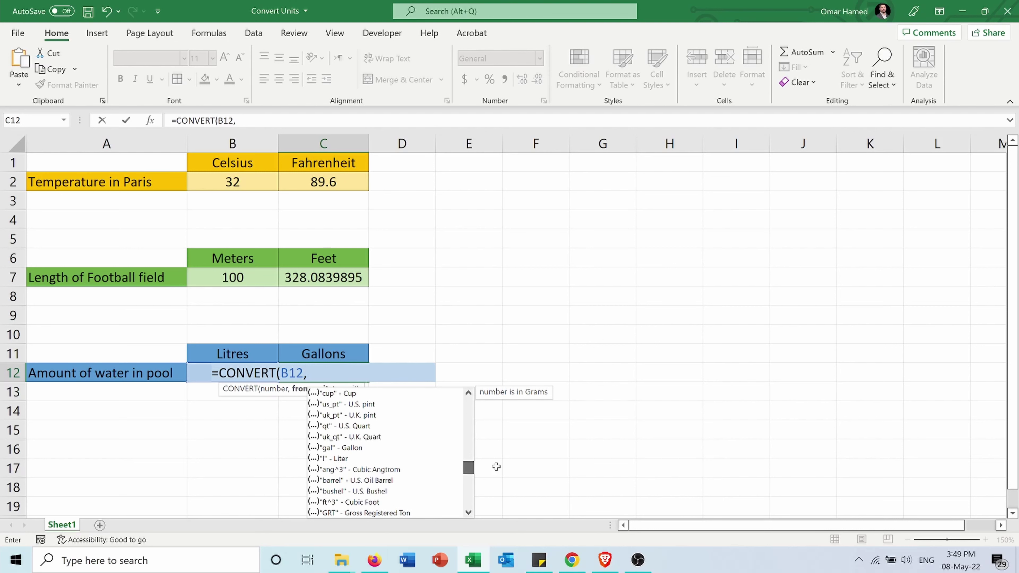
double_click(340, 459)
text(,)
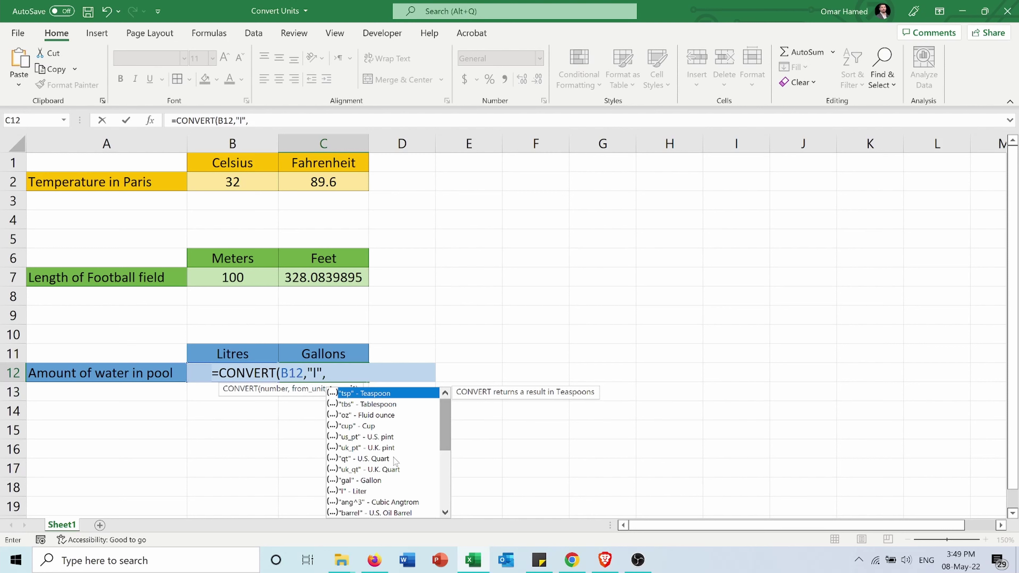
double_click(377, 480)
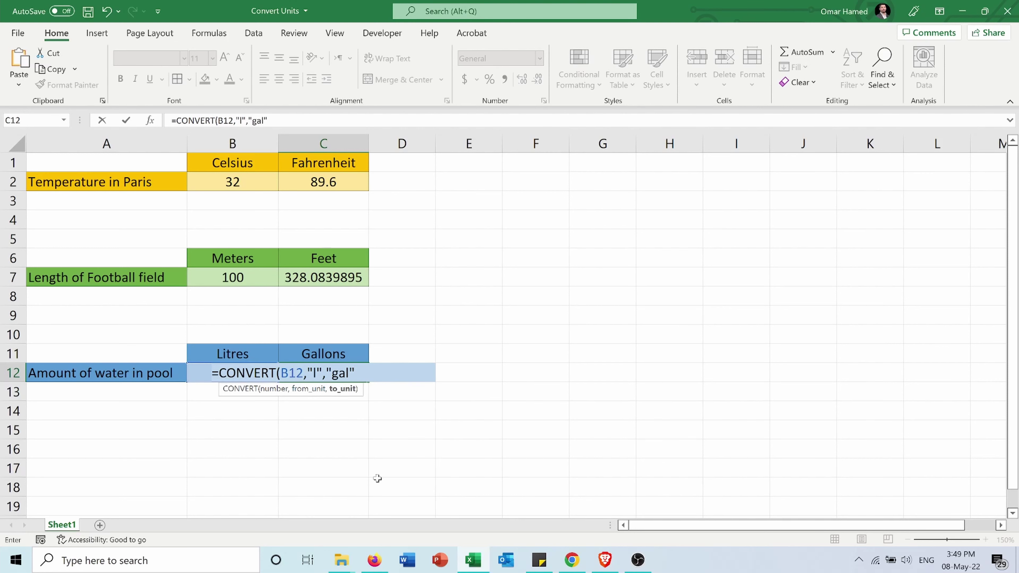
text())
key(Return)
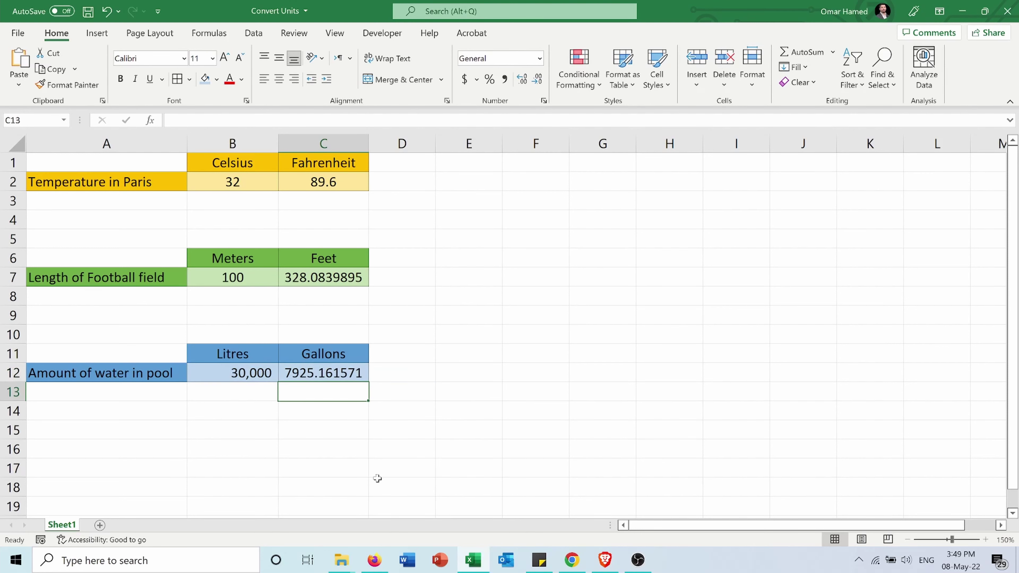